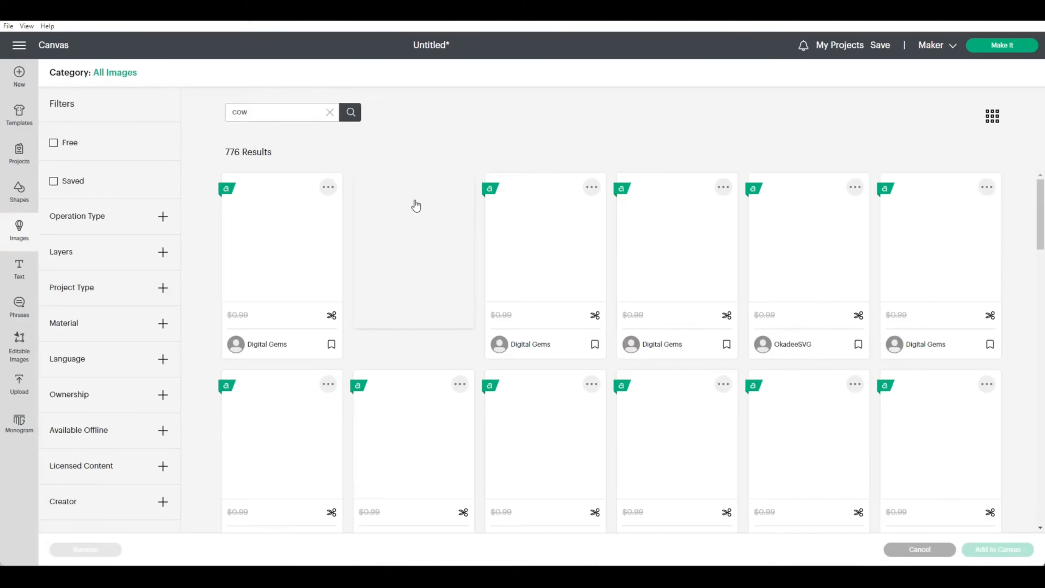
Step: Search the image library for "cow print" and add the first black cow print pattern to the canvas
{"action": "left_click", "coordinate": [268, 111]}
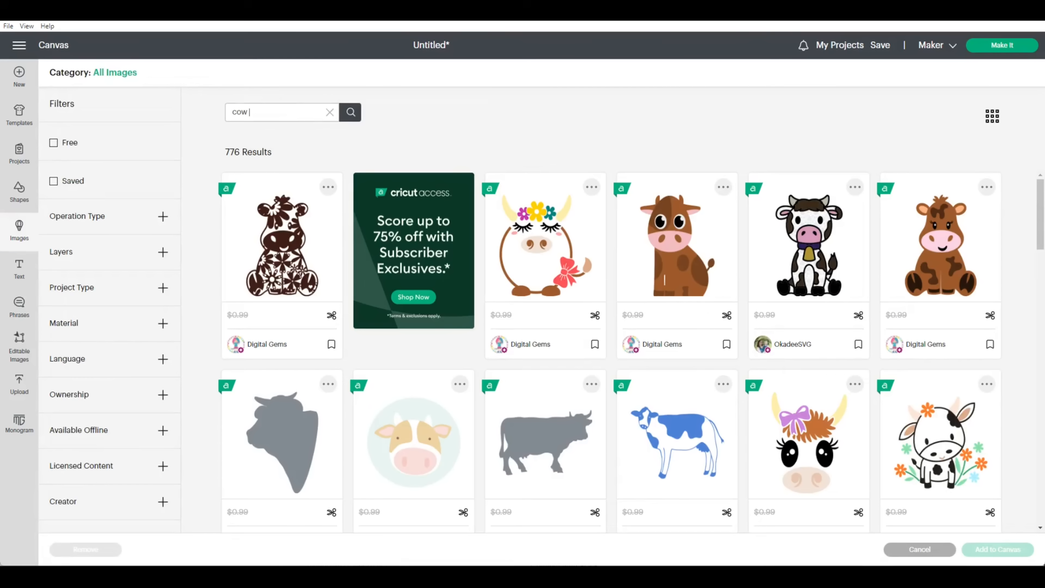
{"action": "type", "text": "print"}
{"action": "key", "text": "Return"}
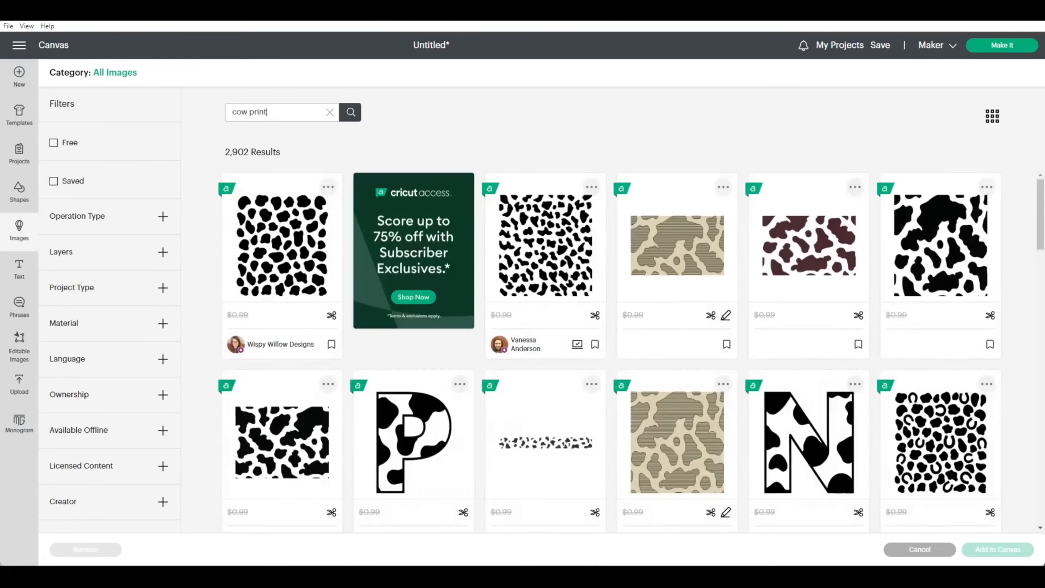
{"action": "left_click", "coordinate": [275, 270]}
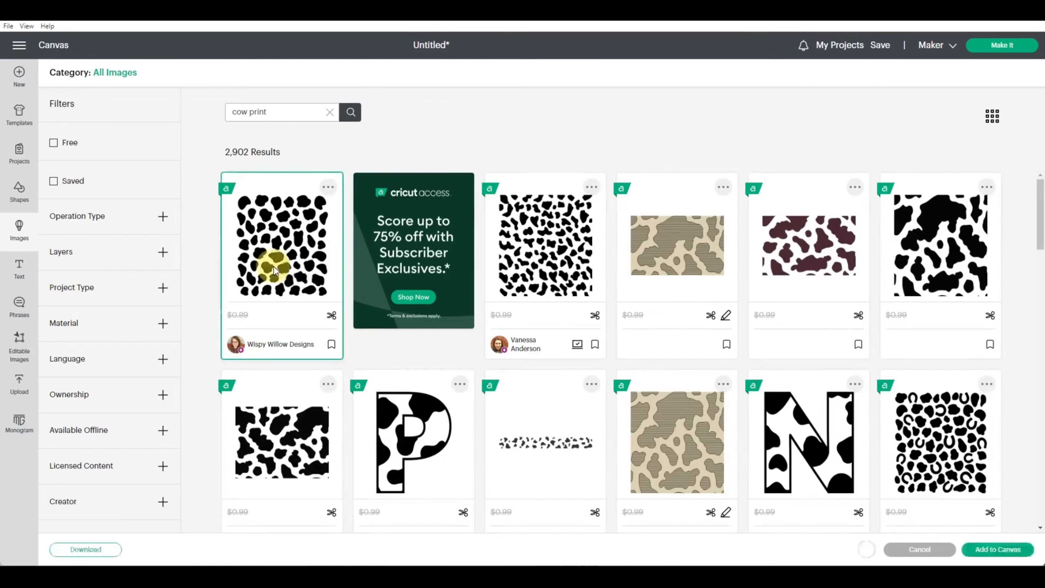
{"action": "left_click", "coordinate": [979, 551]}
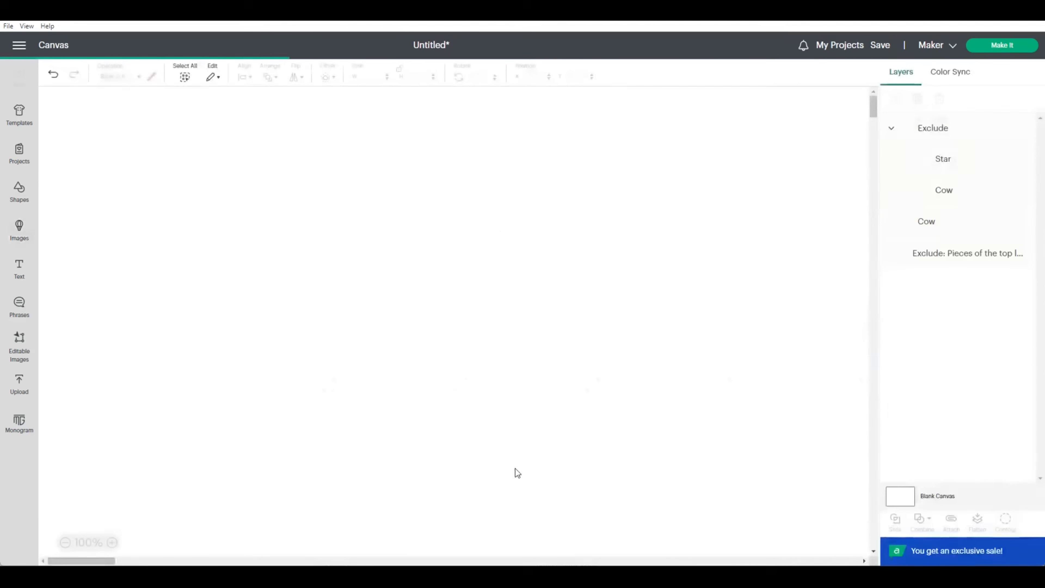
Step: Move the gray cow to open canvas space beside the yellow cow and position the cow print over it
{"action": "left_click", "coordinate": [65, 542]}
{"action": "left_click_drag", "start_coordinate": [297, 190], "coordinate": [370, 228]}
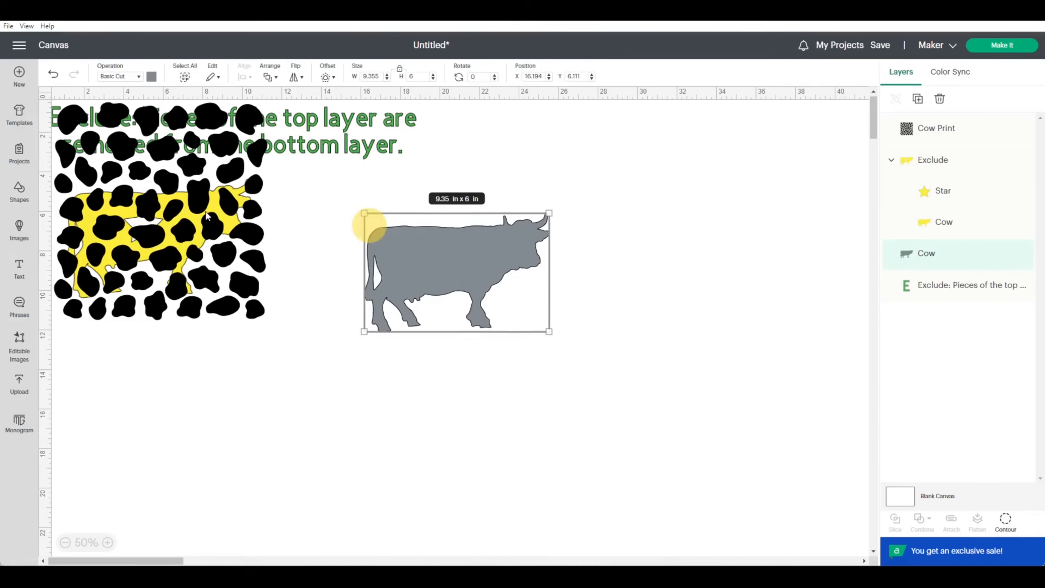
{"action": "left_click_drag", "start_coordinate": [213, 236], "coordinate": [501, 314]}
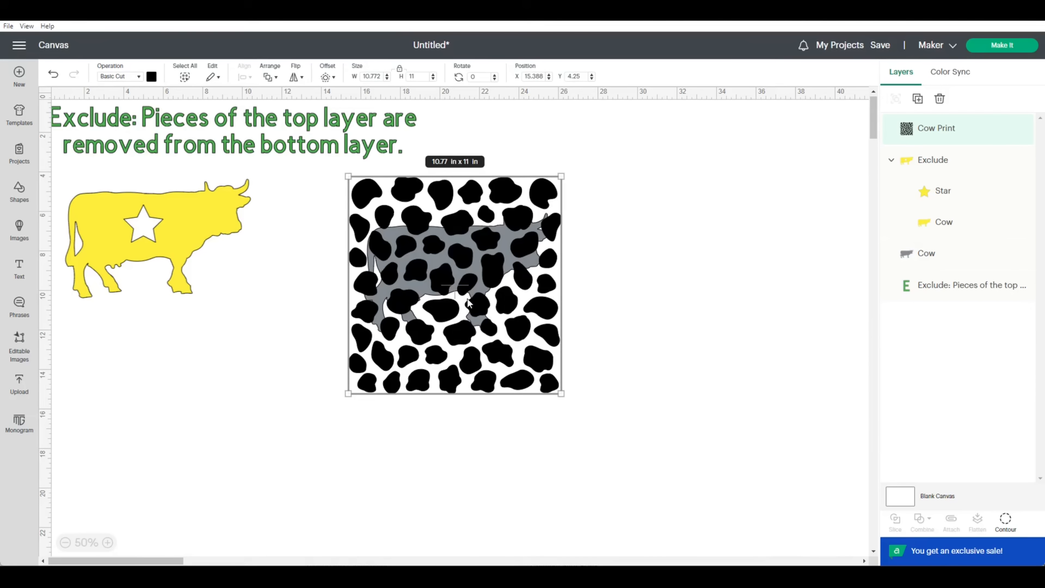
{"action": "left_click_drag", "start_coordinate": [469, 303], "coordinate": [487, 481]}
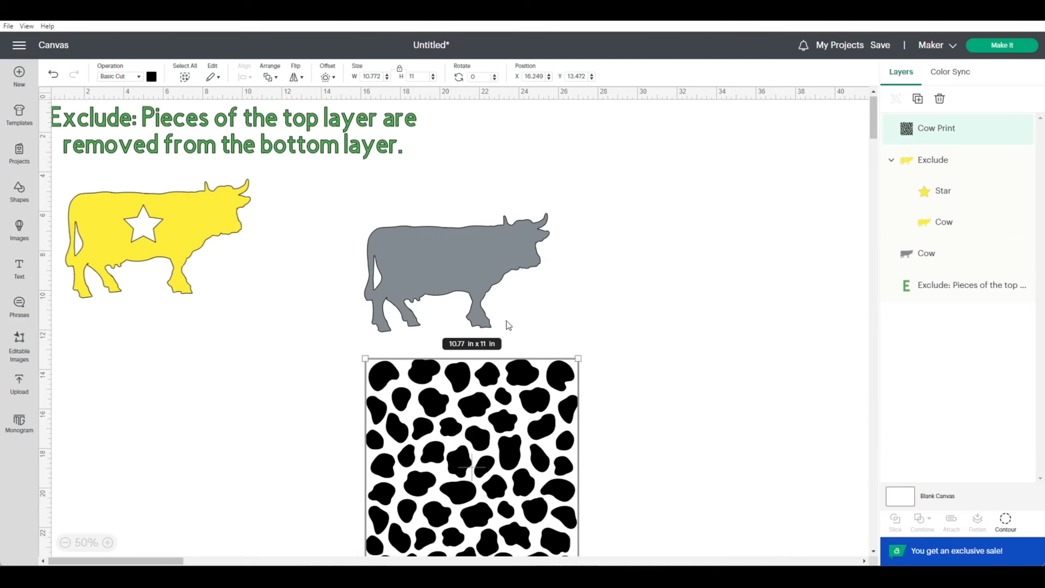
{"action": "left_click_drag", "start_coordinate": [486, 443], "coordinate": [472, 264]}
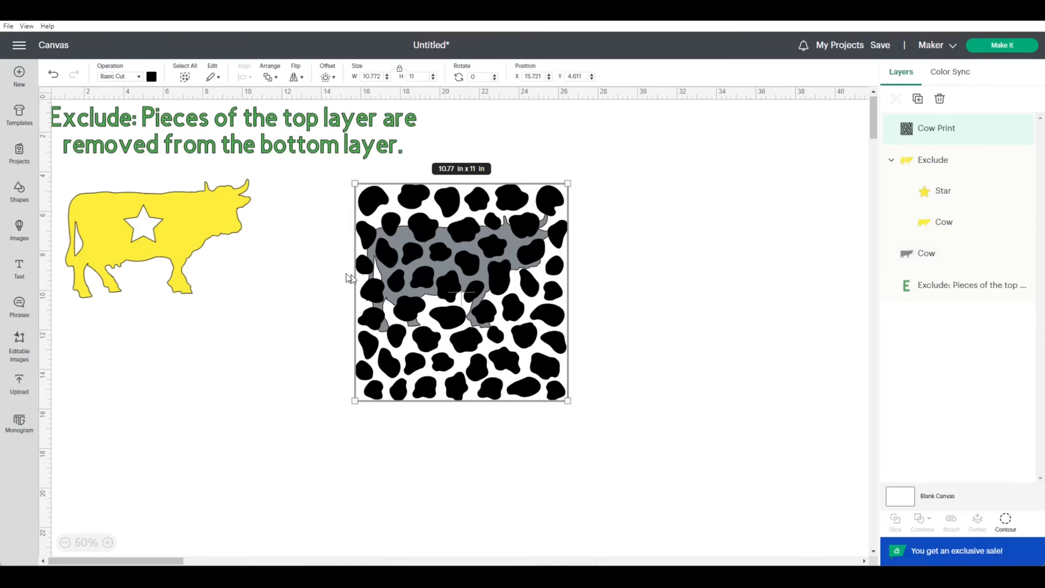
Step: Try combining the black cow print and the gray cow beneath it with Exclude, and undo the combination
{"action": "left_click", "coordinate": [316, 273]}
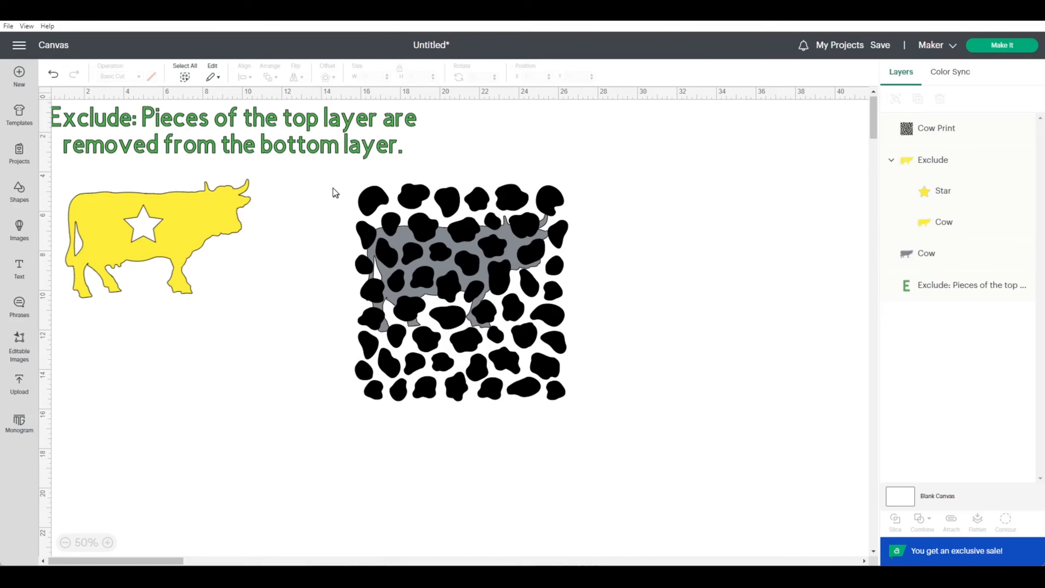
{"action": "left_click_drag", "start_coordinate": [333, 187], "coordinate": [601, 395]}
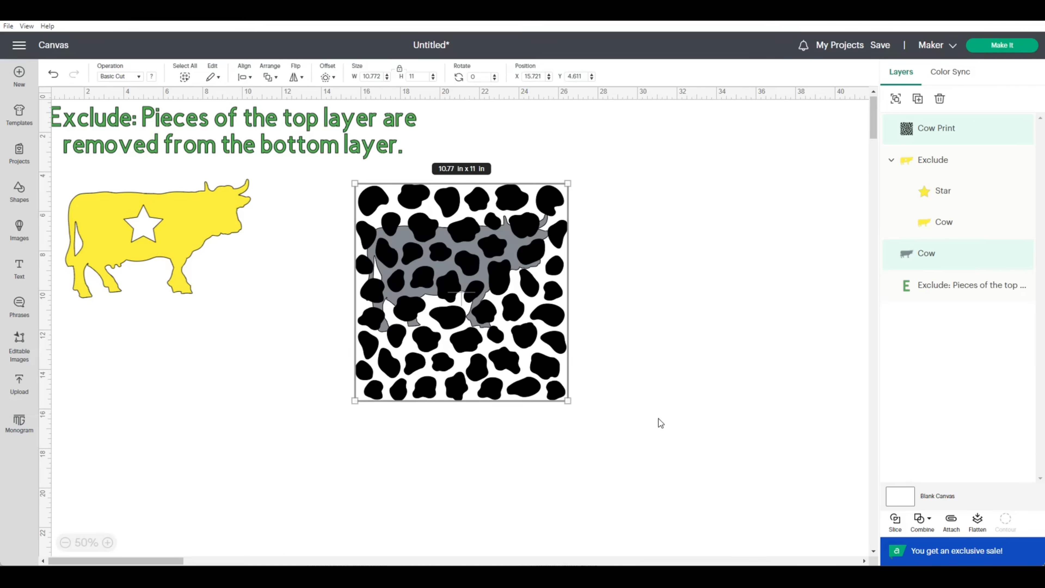
{"action": "left_click", "coordinate": [922, 522]}
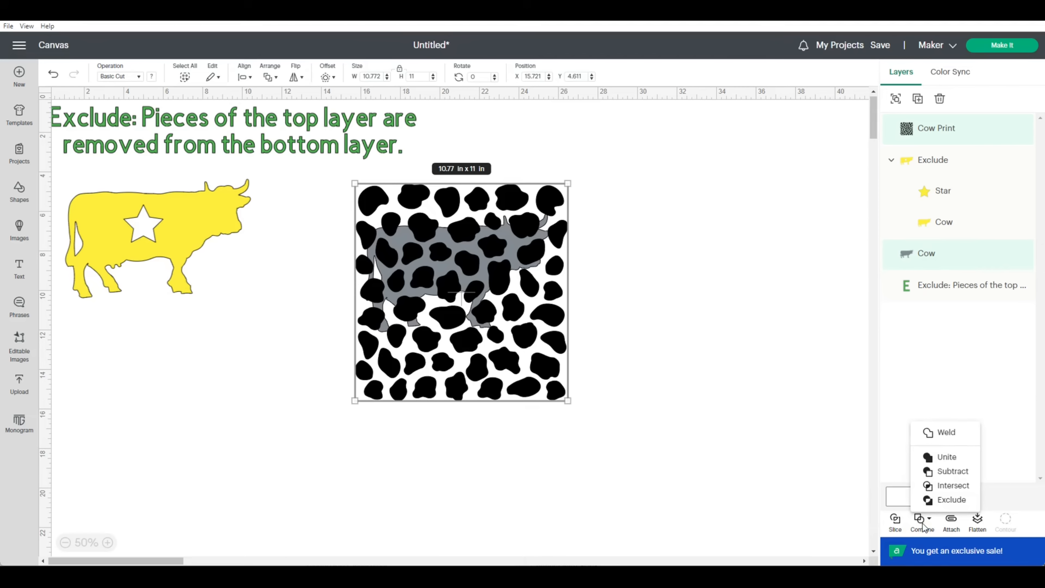
{"action": "left_click", "coordinate": [654, 457]}
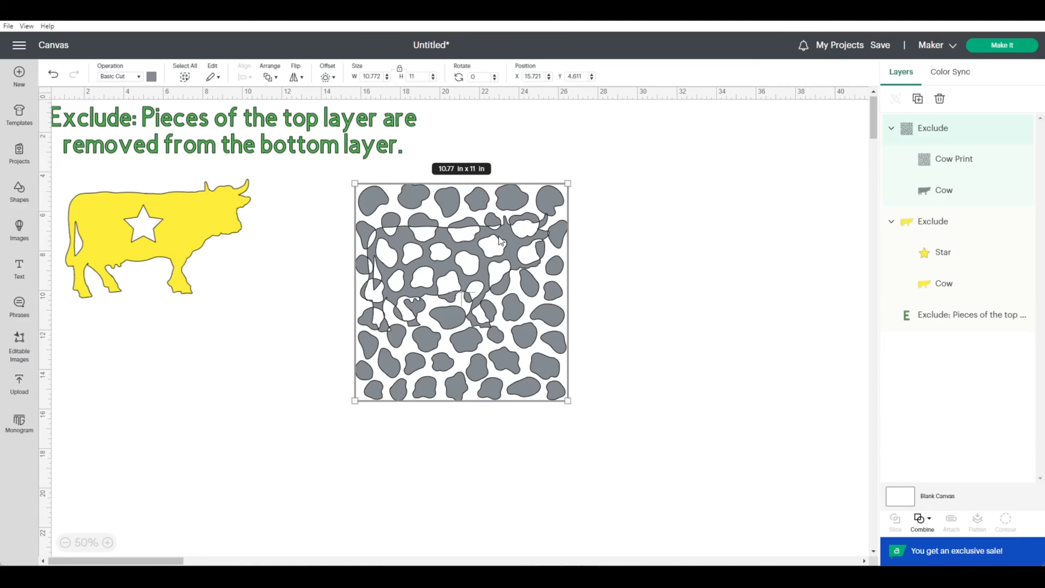
{"action": "left_click", "coordinate": [52, 74]}
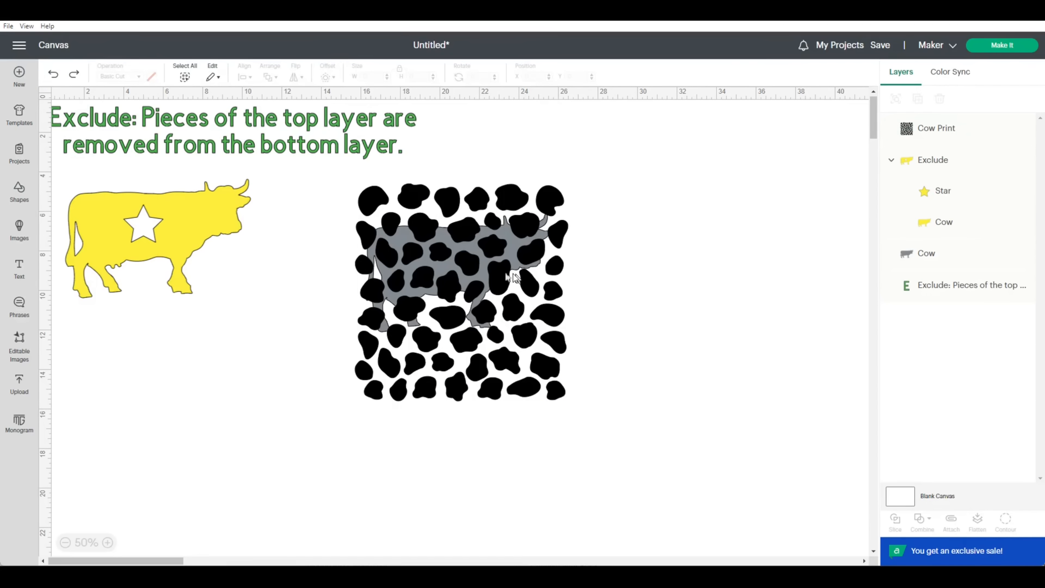
Step: Separate the cow print from the gray cow and place a duplicate of each on the right part of the canvas
{"action": "left_click_drag", "start_coordinate": [447, 288], "coordinate": [167, 434]}
{"action": "left_click_drag", "start_coordinate": [424, 275], "coordinate": [364, 433]}
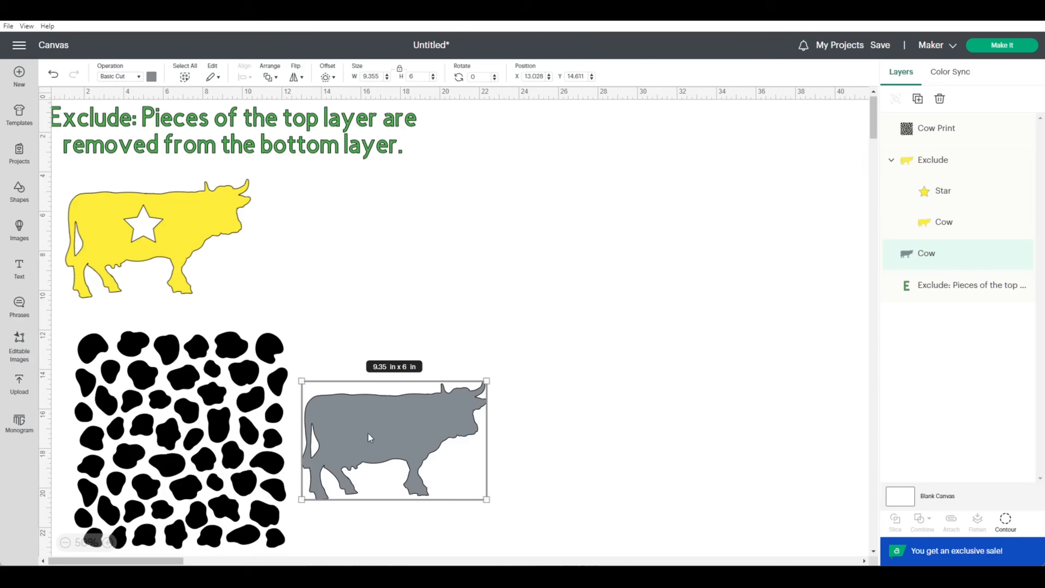
{"action": "left_click", "coordinate": [918, 99]}
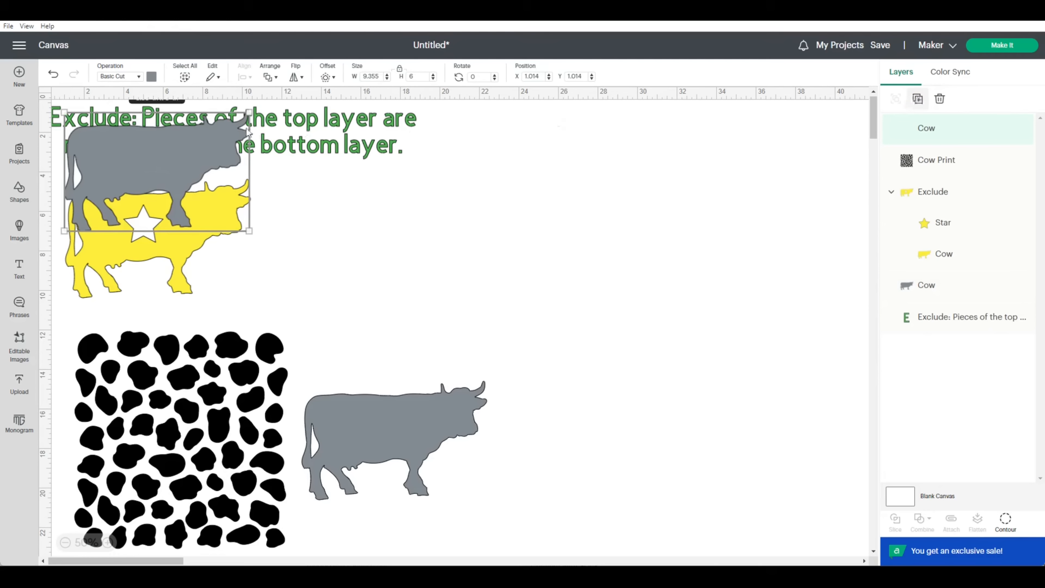
{"action": "left_click_drag", "start_coordinate": [174, 171], "coordinate": [701, 443]}
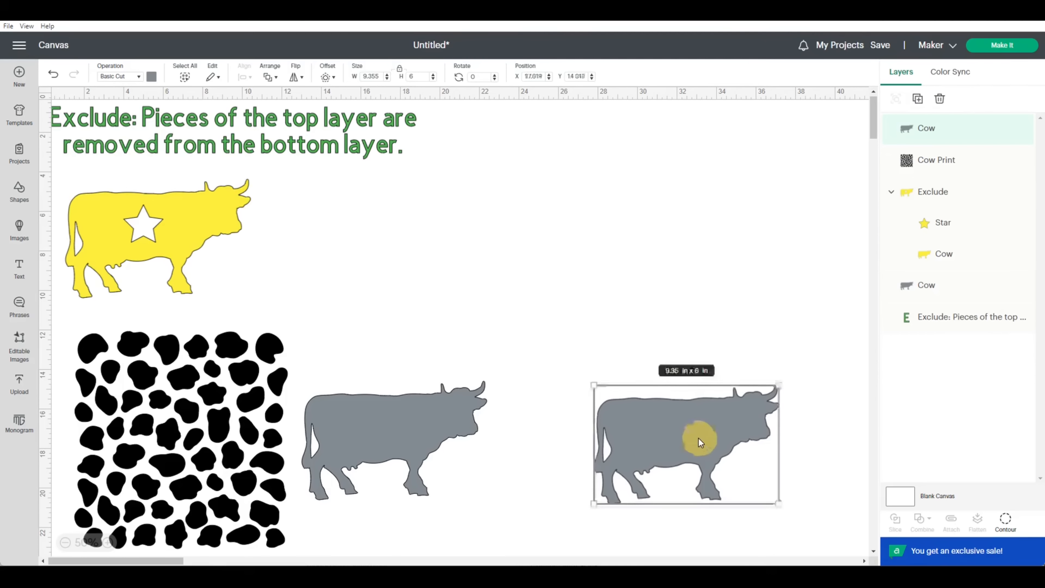
{"action": "left_click", "coordinate": [190, 391]}
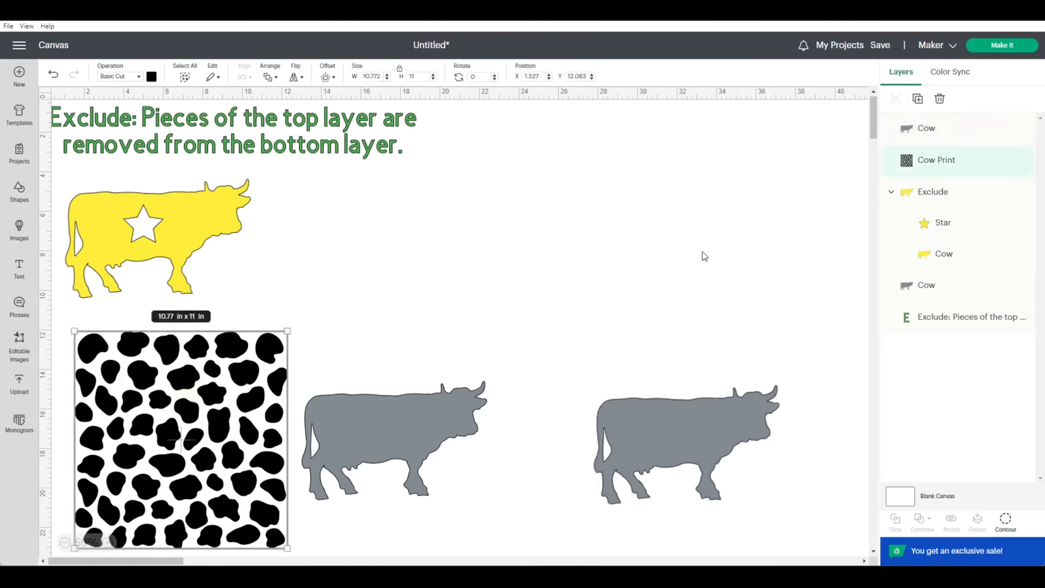
{"action": "left_click", "coordinate": [917, 102]}
{"action": "left_click_drag", "start_coordinate": [254, 290], "coordinate": [733, 327]}
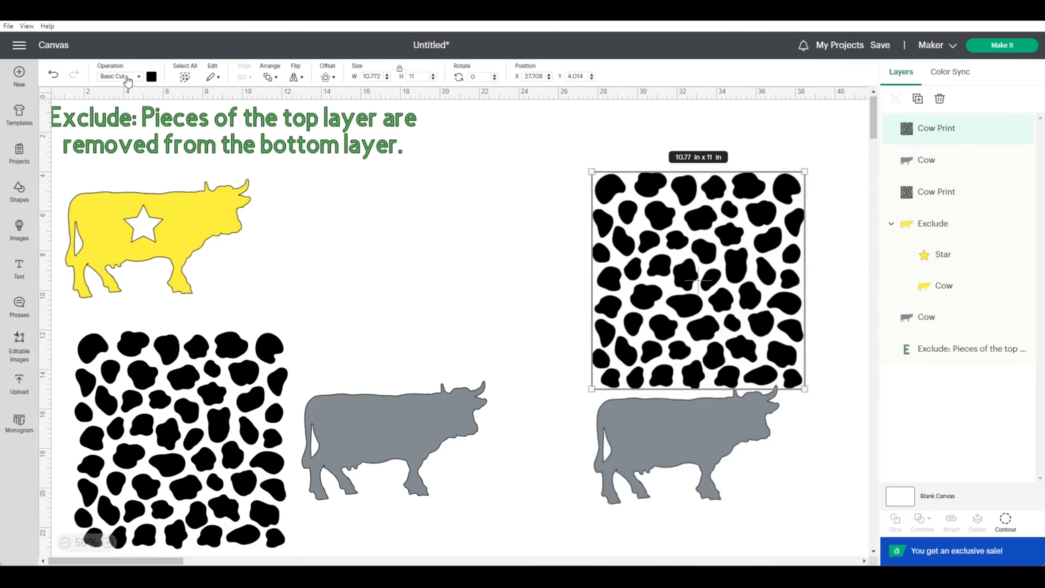
Step: Recolor both cow prints red and the duplicate cow blue
{"action": "left_click", "coordinate": [151, 77]}
{"action": "left_click", "coordinate": [163, 153]}
{"action": "left_click_drag", "start_coordinate": [679, 430], "coordinate": [683, 459]}
{"action": "left_click", "coordinate": [151, 77]}
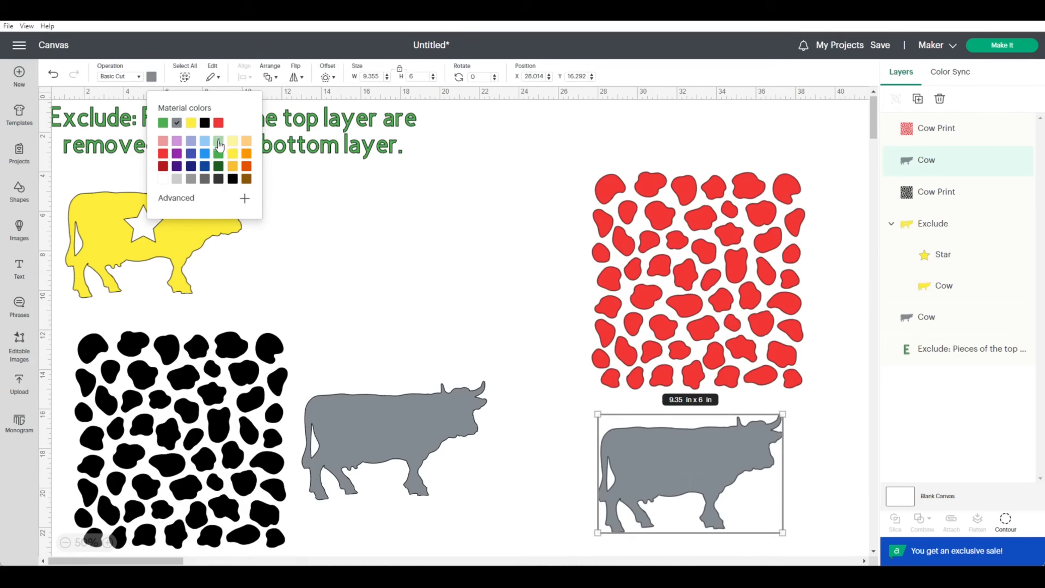
{"action": "left_click", "coordinate": [205, 155]}
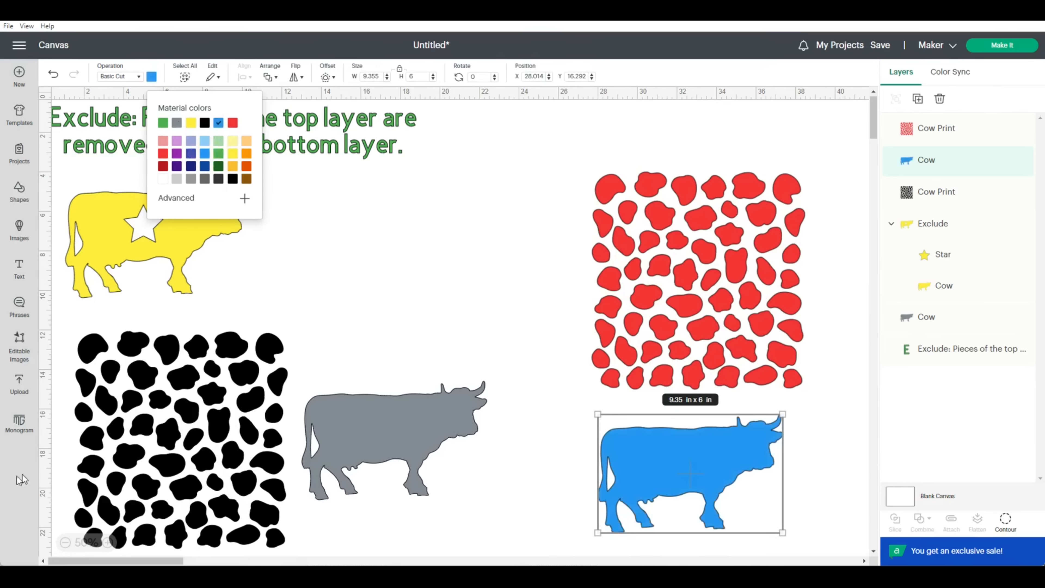
{"action": "left_click", "coordinate": [205, 443]}
{"action": "left_click", "coordinate": [151, 77]}
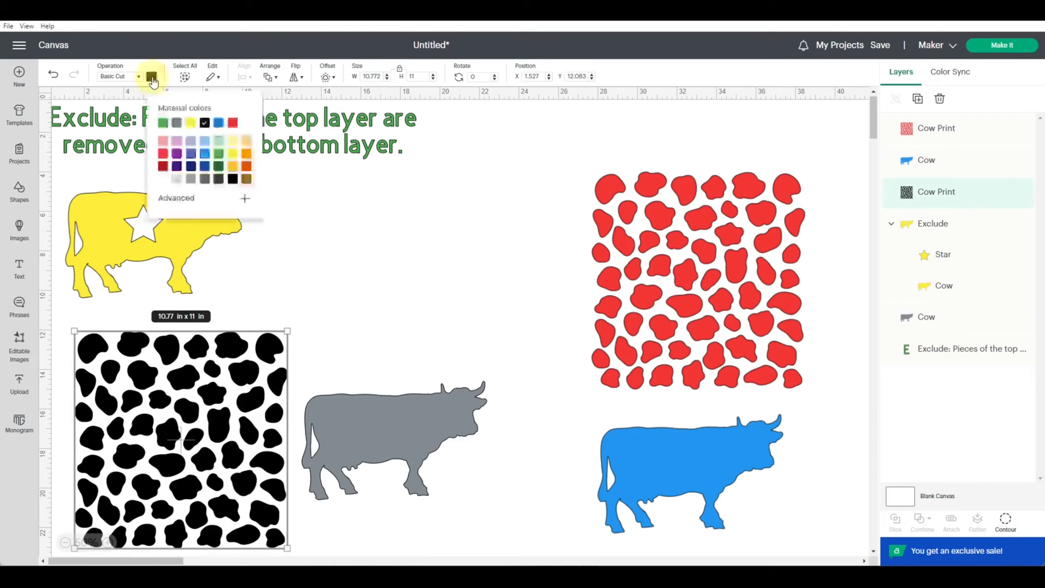
{"action": "left_click", "coordinate": [205, 122]}
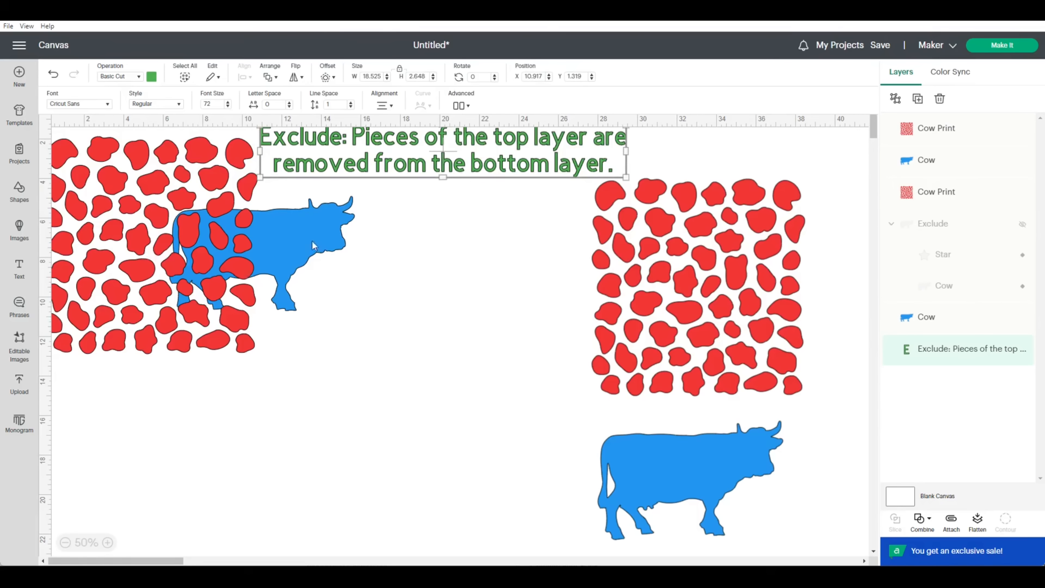
Step: Position the left blue cow and red cow print overlapping below the heading, and combine the two with Exclude
{"action": "left_click_drag", "start_coordinate": [312, 241], "coordinate": [313, 319]}
{"action": "left_click_drag", "start_coordinate": [159, 240], "coordinate": [271, 345]}
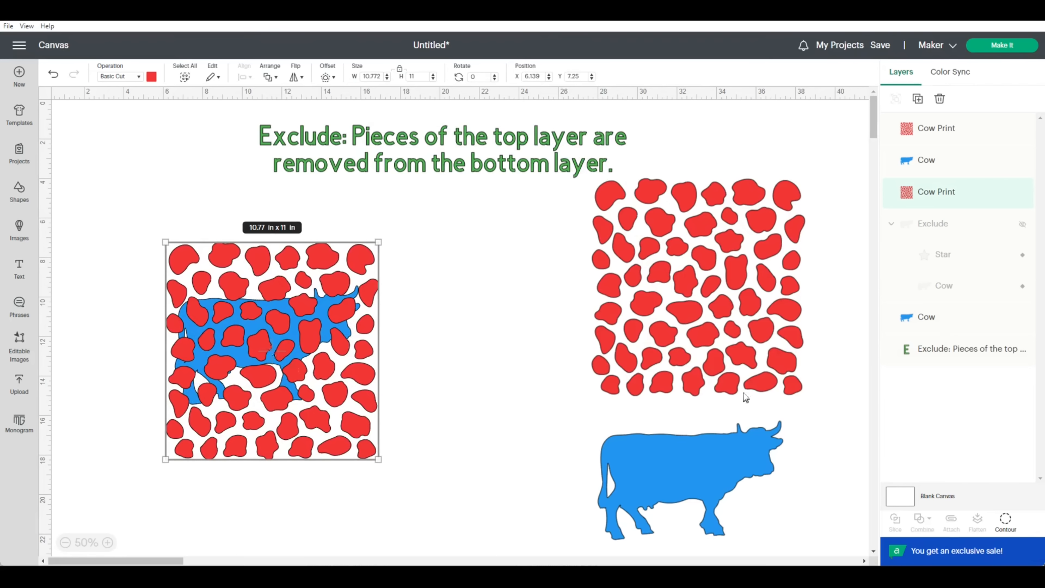
{"action": "left_click_drag", "start_coordinate": [145, 225], "coordinate": [421, 477]}
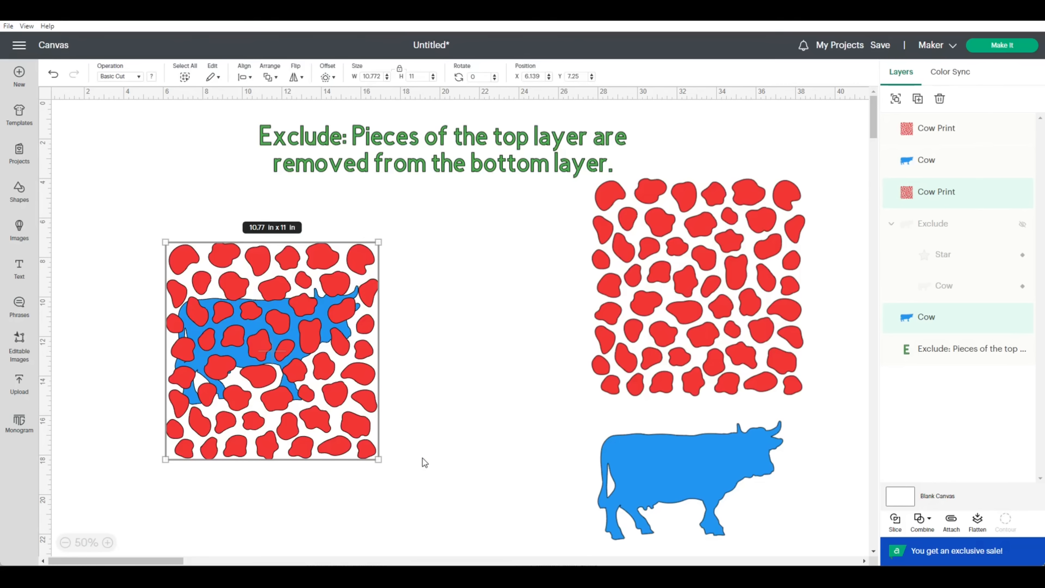
{"action": "left_click", "coordinate": [919, 523]}
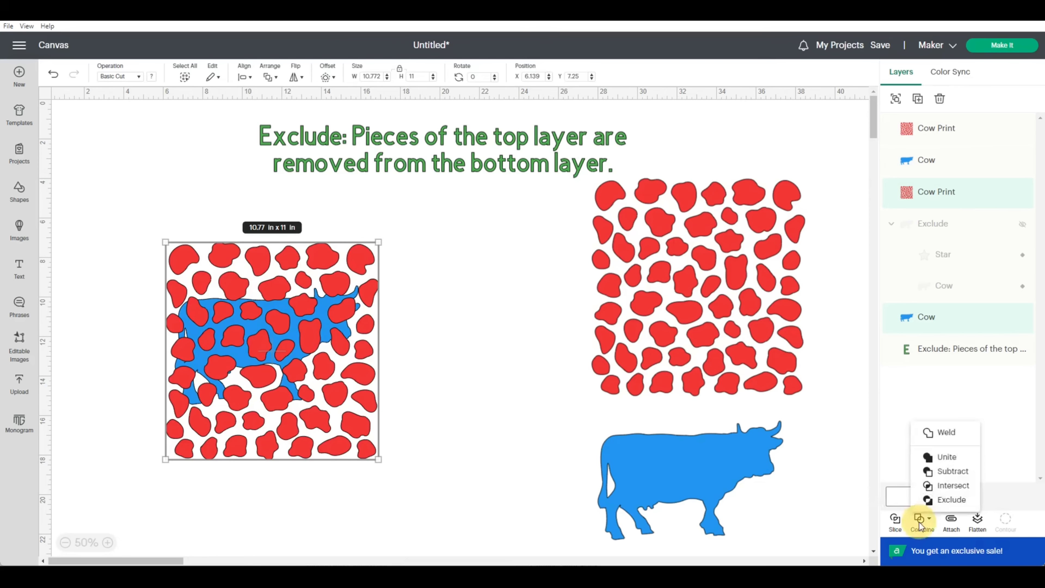
{"action": "left_click", "coordinate": [948, 500]}
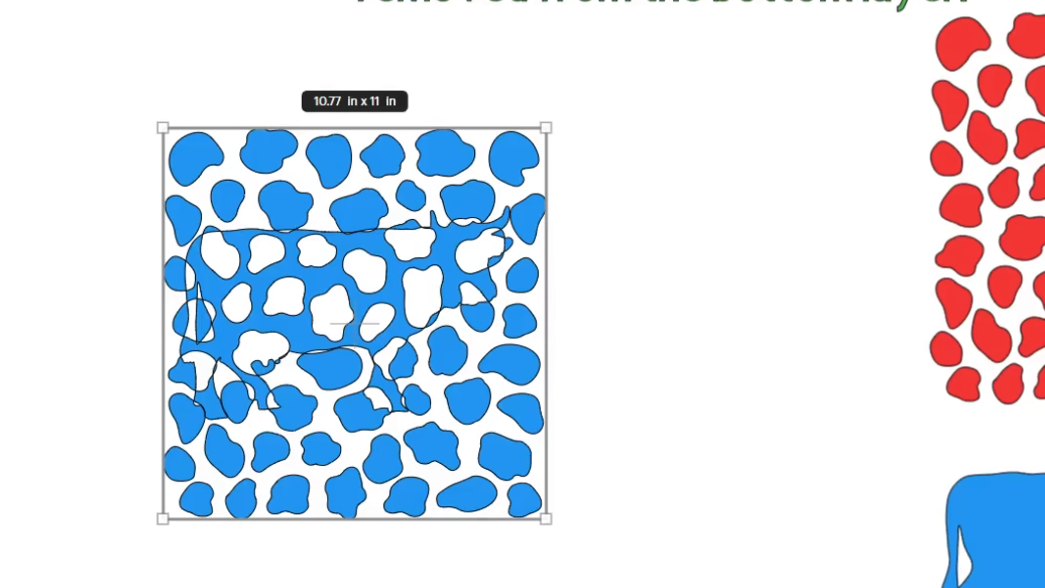
Step: Shift the heading above the excluded shape and place the remaining blue cow under the red cow print
{"action": "left_click_drag", "start_coordinate": [702, 257], "coordinate": [672, 280]}
{"action": "left_click_drag", "start_coordinate": [685, 462], "coordinate": [683, 471]}
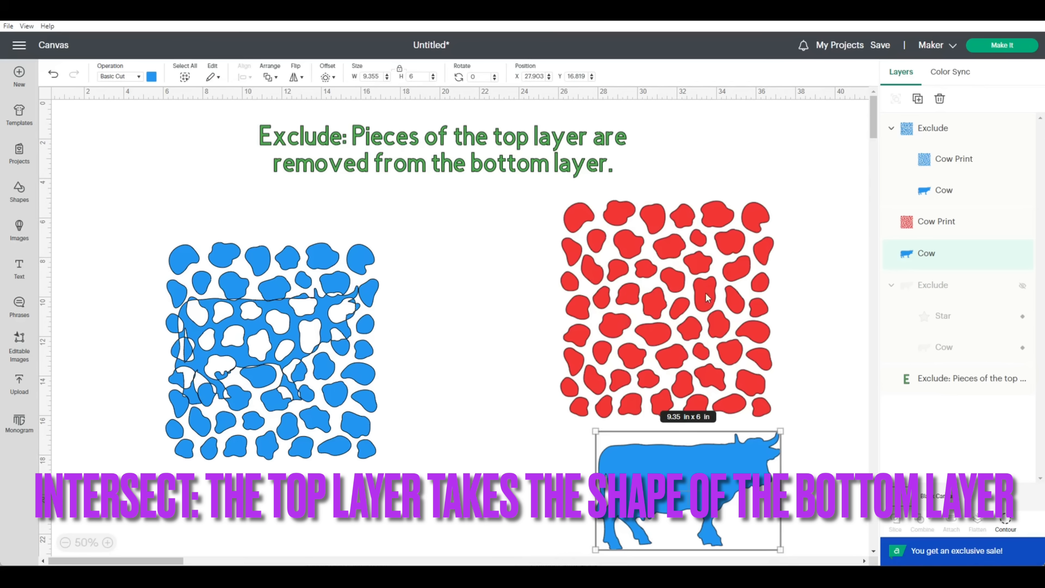
{"action": "left_click_drag", "start_coordinate": [387, 145], "coordinate": [269, 169]}
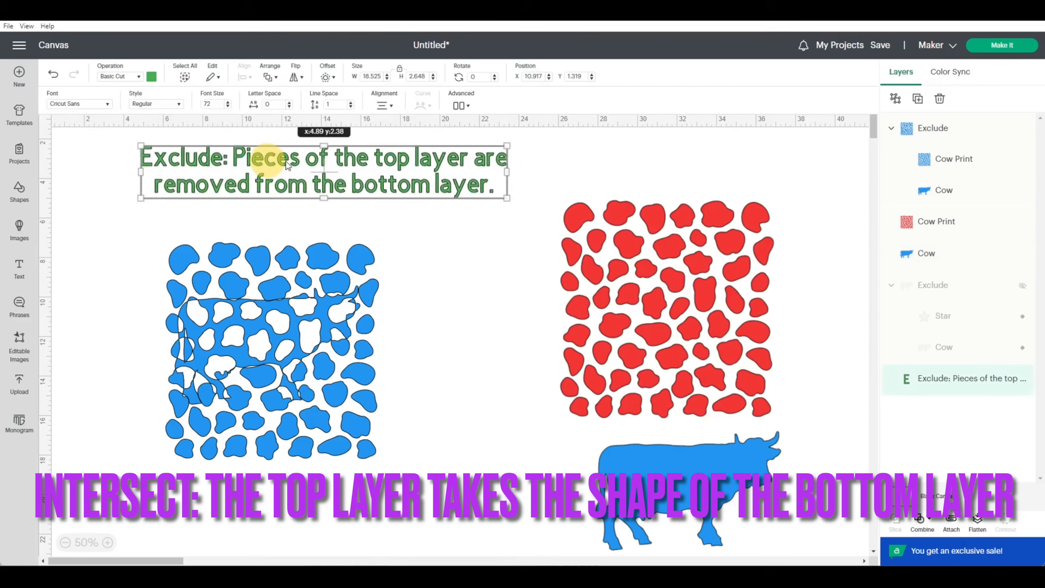
{"action": "left_click_drag", "start_coordinate": [662, 281], "coordinate": [653, 306]}
{"action": "left_click_drag", "start_coordinate": [658, 504], "coordinate": [643, 350]}
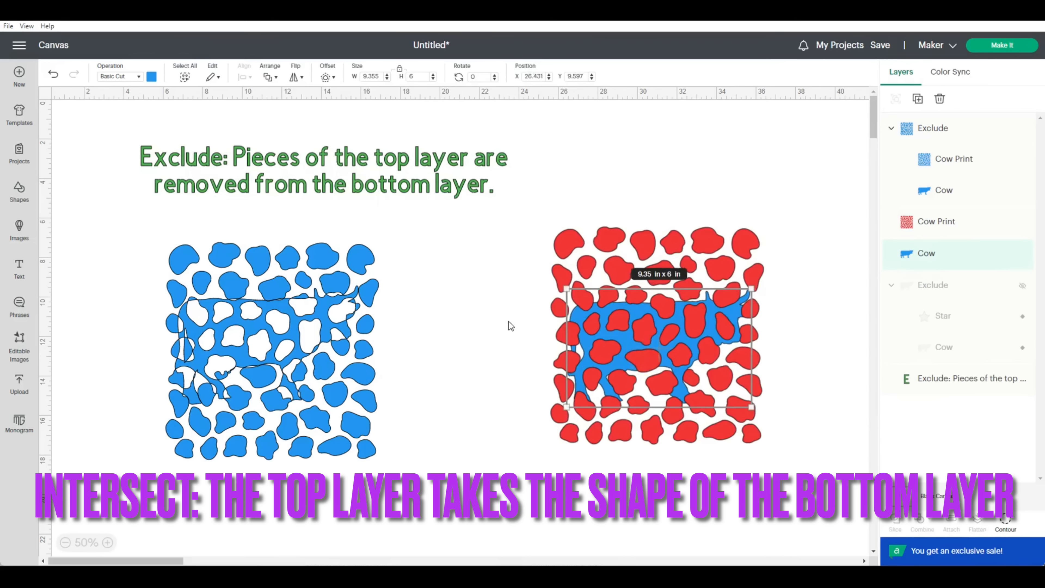
Step: Combine the red cow print and the overlapping blue cow with Intersect, and hide the intersected layer
{"action": "left_click", "coordinate": [509, 322]}
{"action": "left_click_drag", "start_coordinate": [536, 233], "coordinate": [758, 470]}
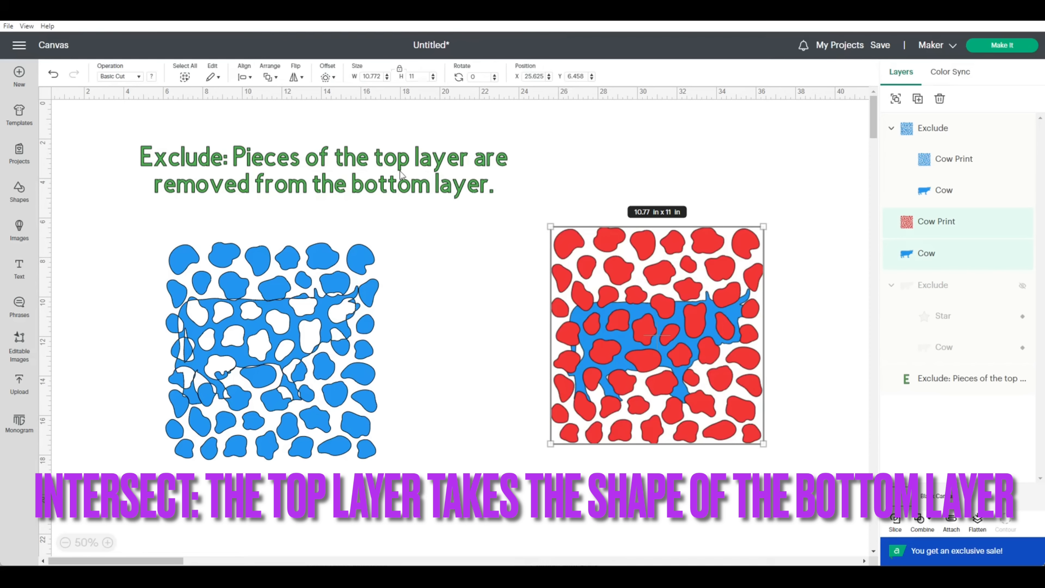
{"action": "left_click", "coordinate": [923, 523]}
{"action": "left_click", "coordinate": [811, 533]}
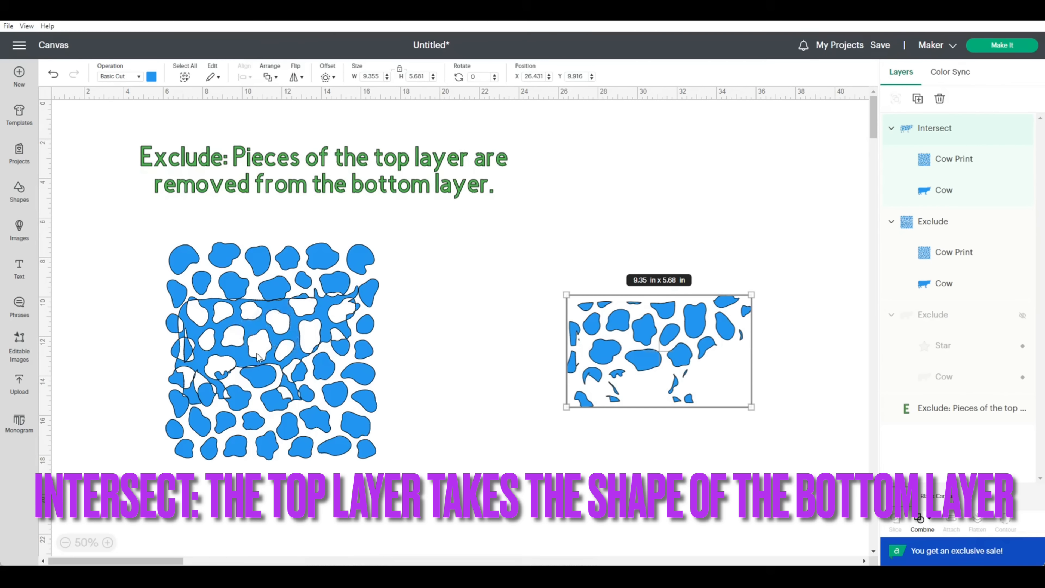
{"action": "left_click_drag", "start_coordinate": [673, 333], "coordinate": [643, 362]}
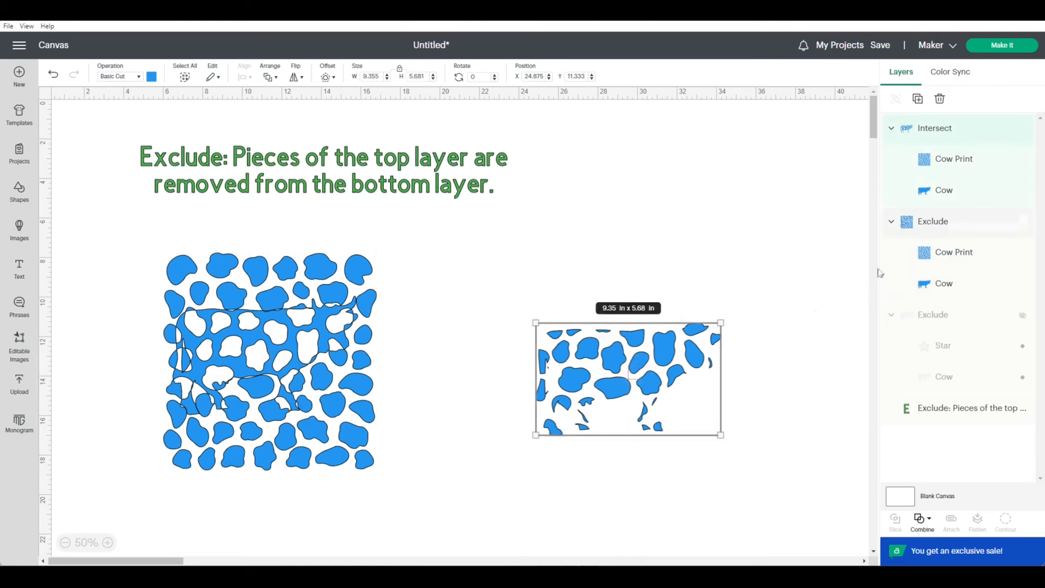
{"action": "left_click", "coordinate": [1023, 128]}
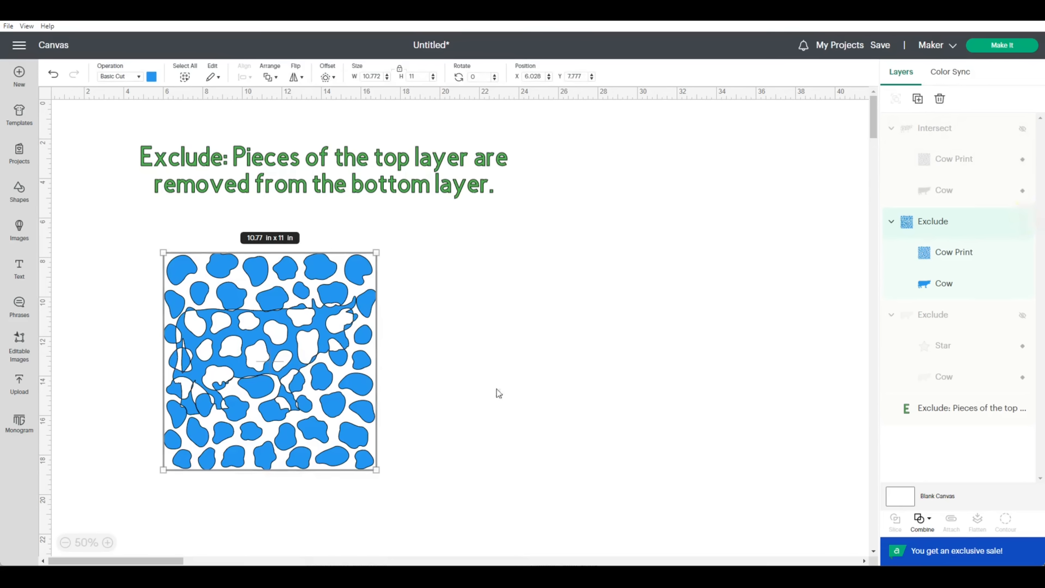
Step: Search the image library for cow print
{"action": "left_click", "coordinate": [19, 230]}
{"action": "left_click", "coordinate": [280, 112]}
{"action": "type", "text": "cow print"}
{"action": "key", "text": "Return"}
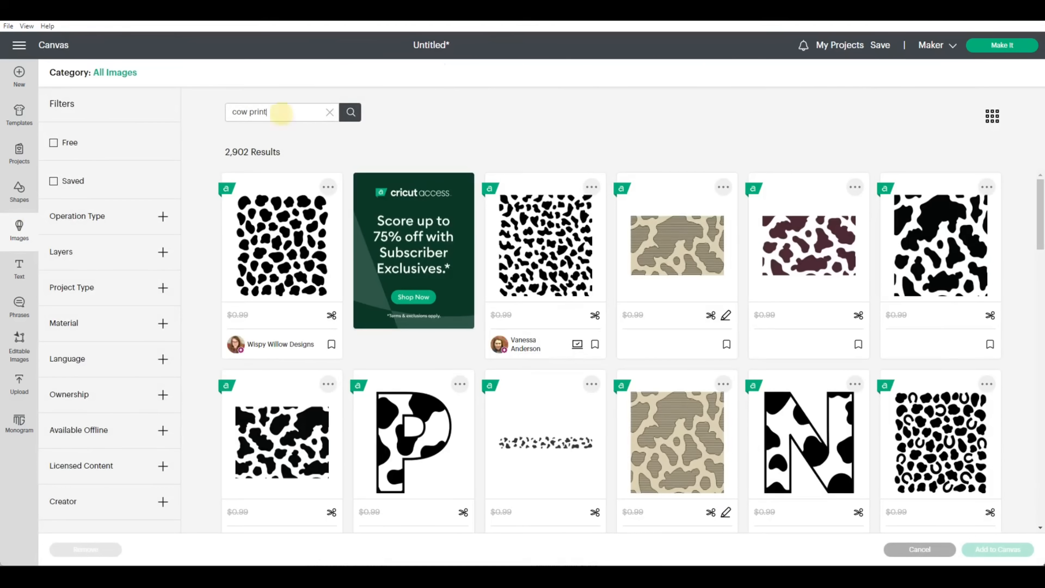
Step: Search the image library for sprinkles and add the square pattern of multicolored sprinkles to the canvas
{"action": "triple_click", "coordinate": [282, 112]}
{"action": "type", "text": "sprinkles"}
{"action": "key", "text": "Return"}
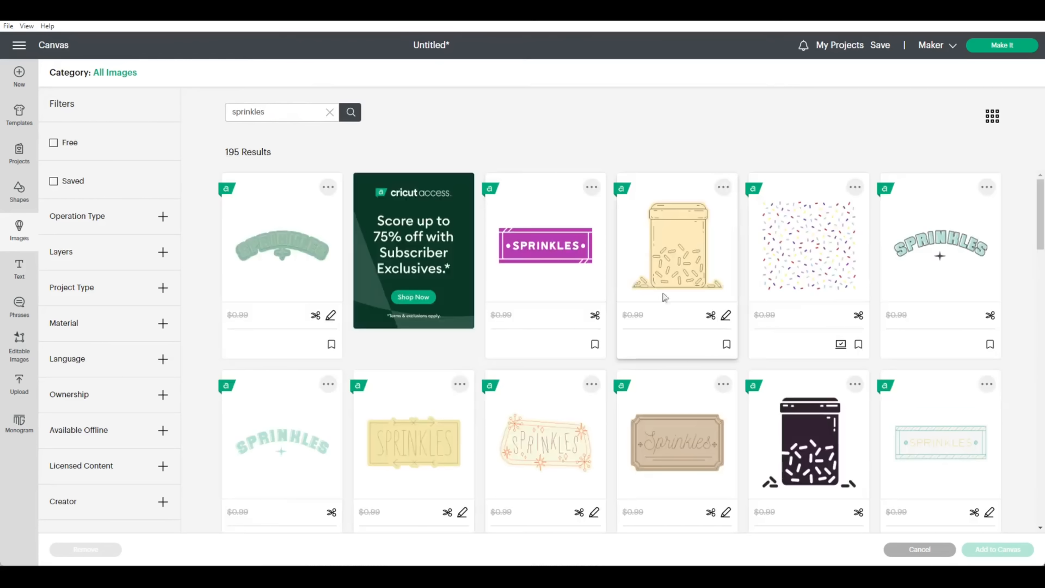
{"action": "left_click", "coordinate": [801, 270]}
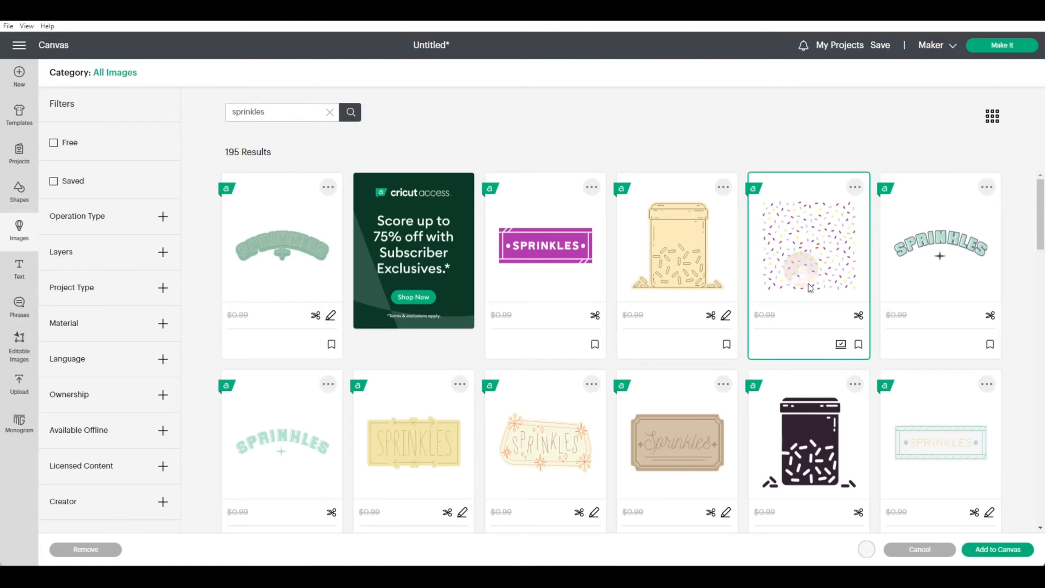
{"action": "left_click", "coordinate": [993, 553]}
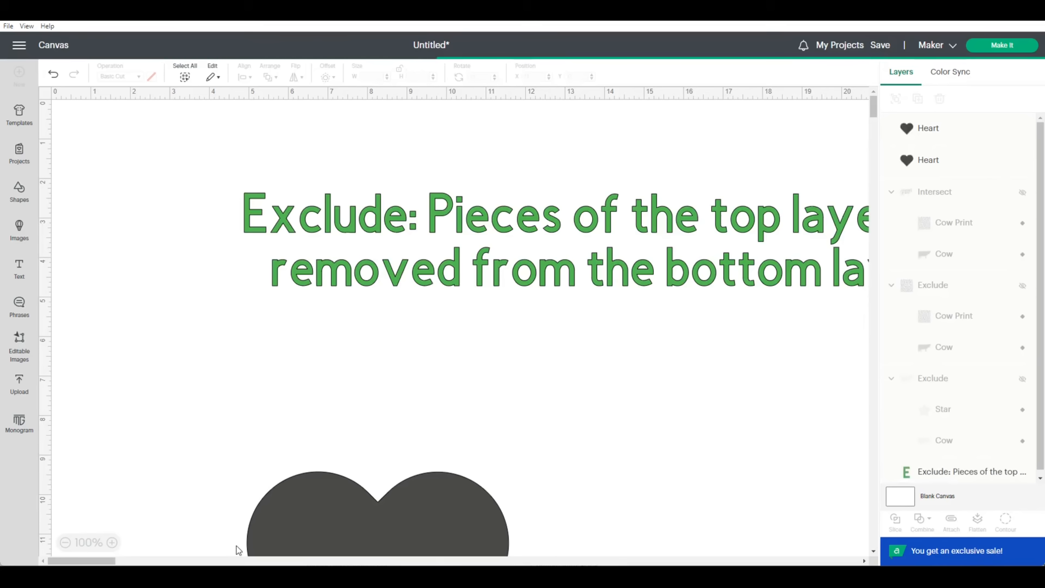
Step: Move the sprinkles pattern off the heading to the space below the hearts and combine its pieces with Weld
{"action": "left_click", "coordinate": [65, 542]}
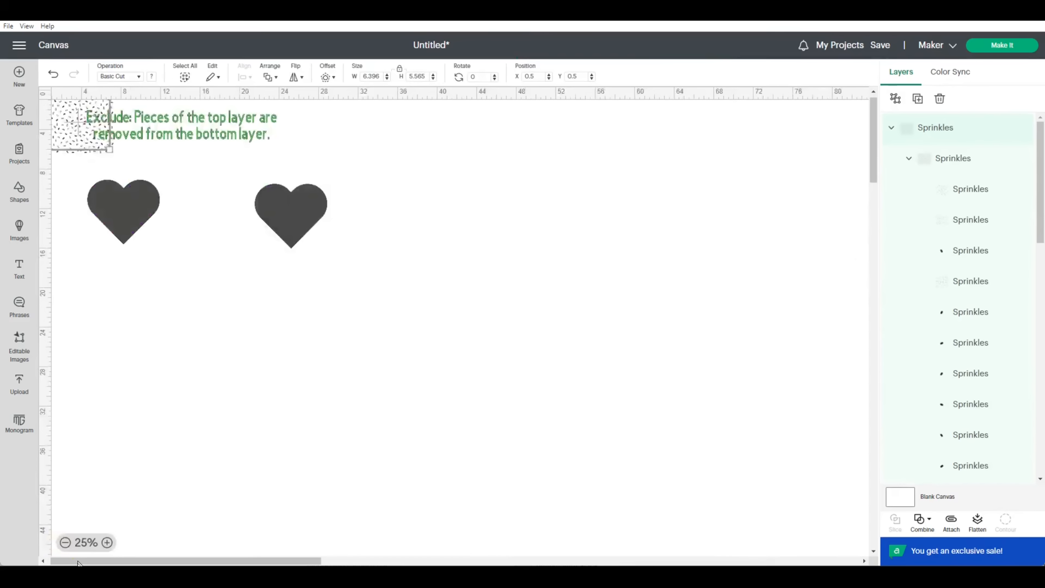
{"action": "left_click", "coordinate": [106, 543]}
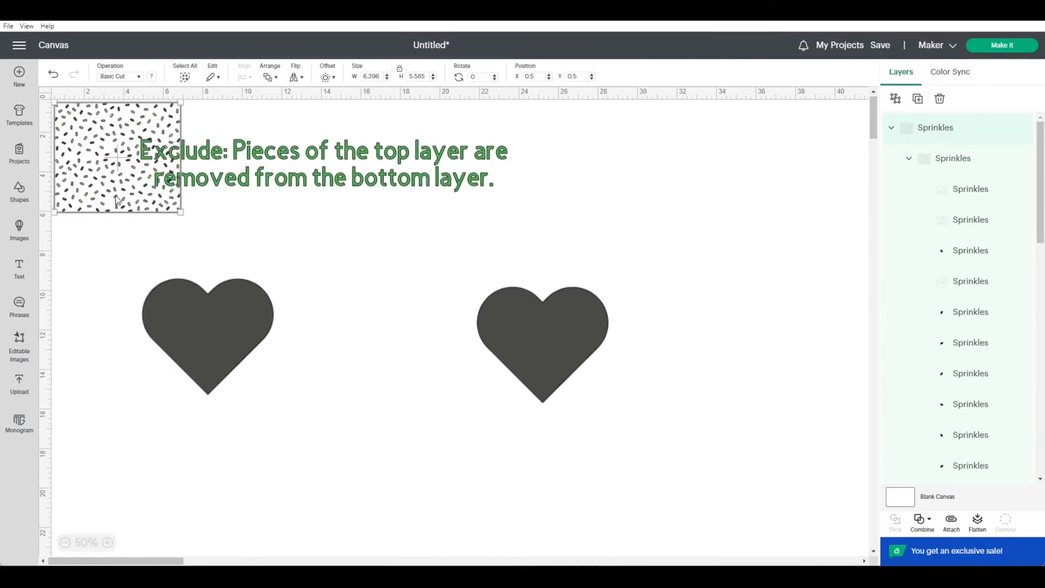
{"action": "left_click_drag", "start_coordinate": [115, 195], "coordinate": [306, 483]}
{"action": "left_click", "coordinate": [923, 522]}
{"action": "left_click", "coordinate": [926, 407]}
Step: Enlarge the welded sprinkles to about 7.26 x 6.31 in and place a duplicate over the right heart
{"action": "left_click_drag", "start_coordinate": [371, 498], "coordinate": [388, 513]}
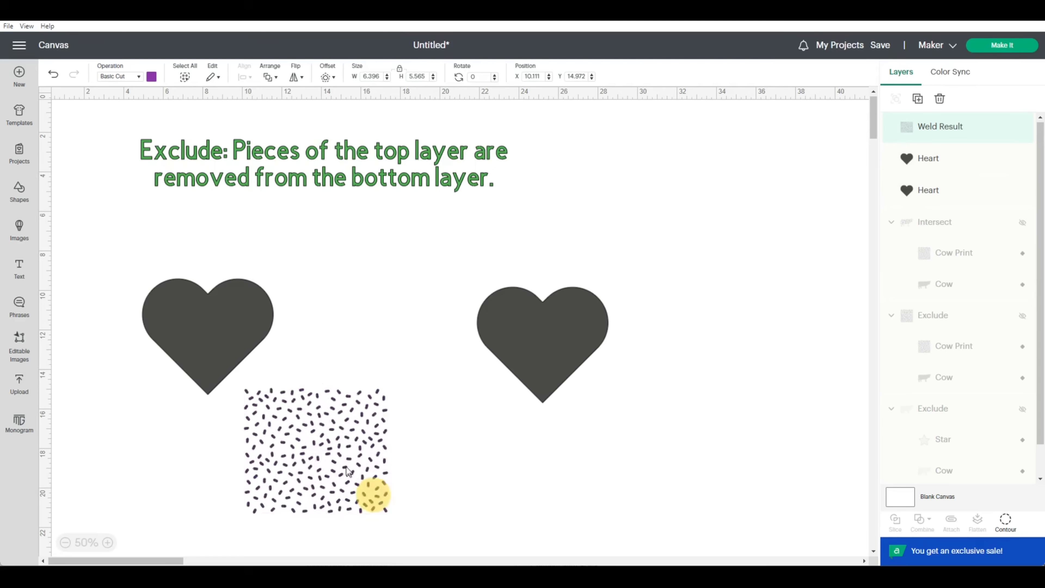
{"action": "left_click", "coordinate": [918, 98]}
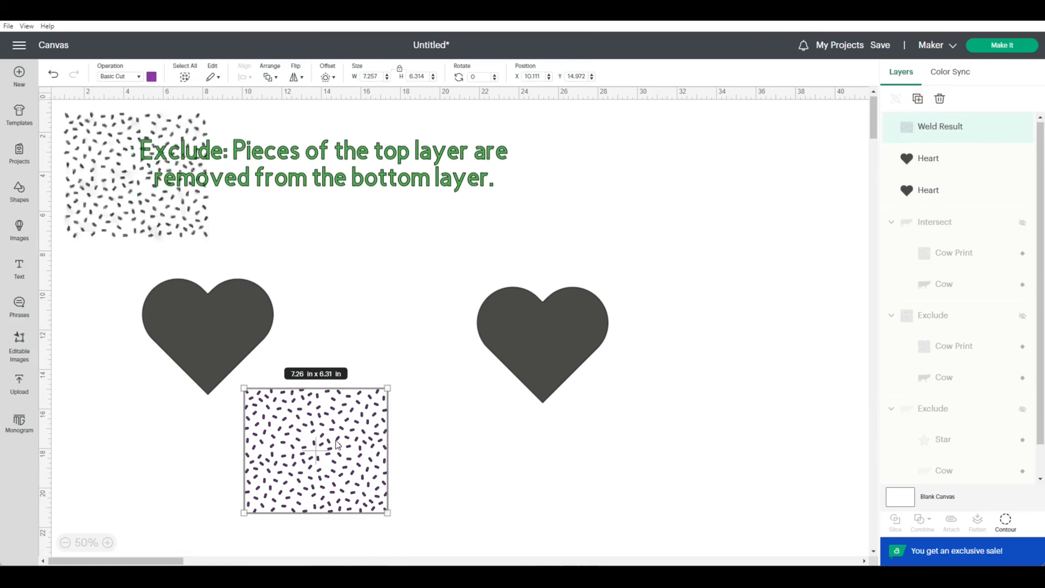
{"action": "left_click_drag", "start_coordinate": [198, 229], "coordinate": [574, 391]}
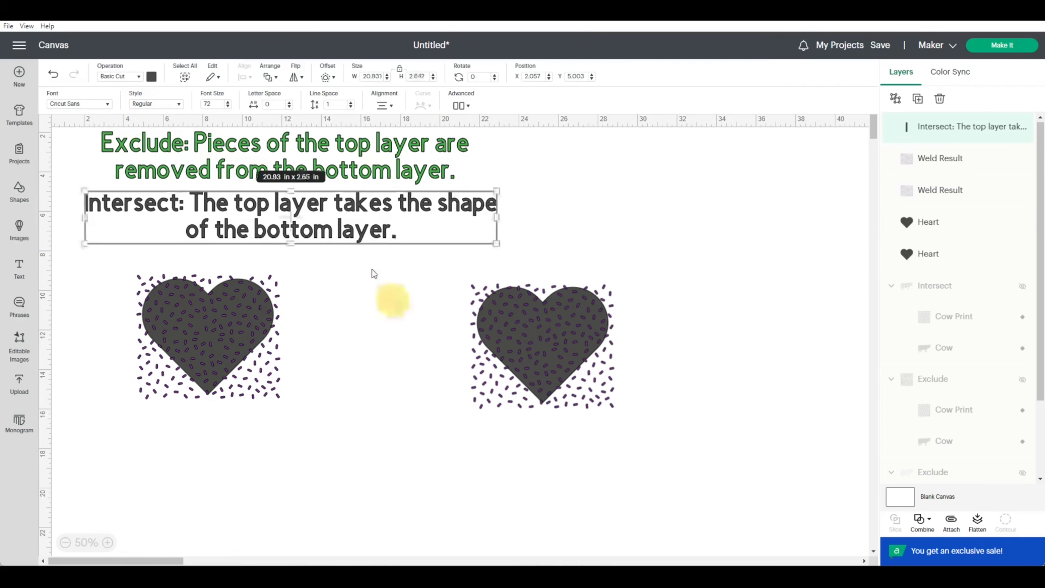
Step: Select all the text of the Intersect heading and open its material color choices
{"action": "left_click", "coordinate": [317, 225]}
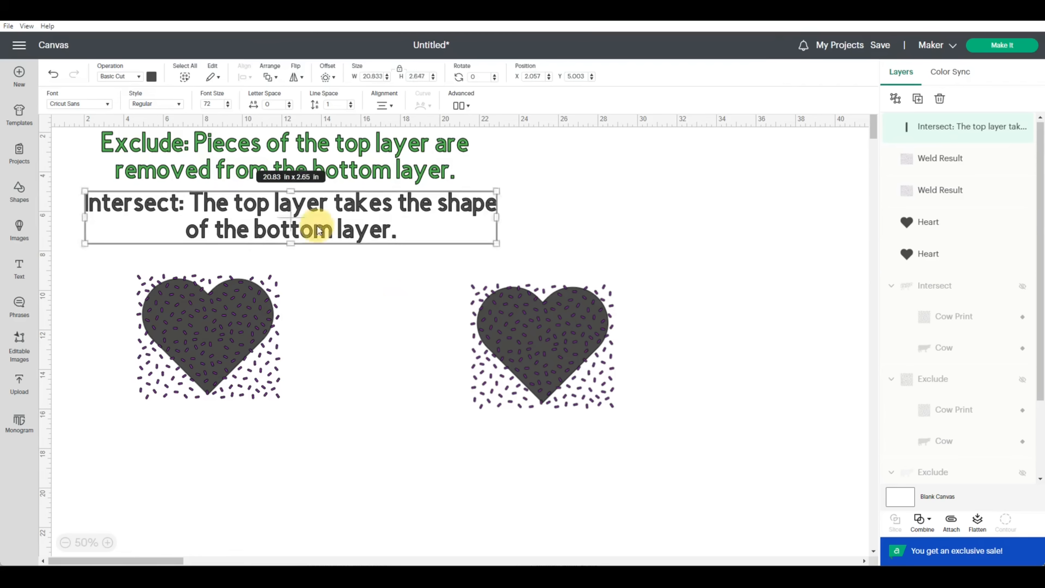
{"action": "double_click", "coordinate": [194, 214]}
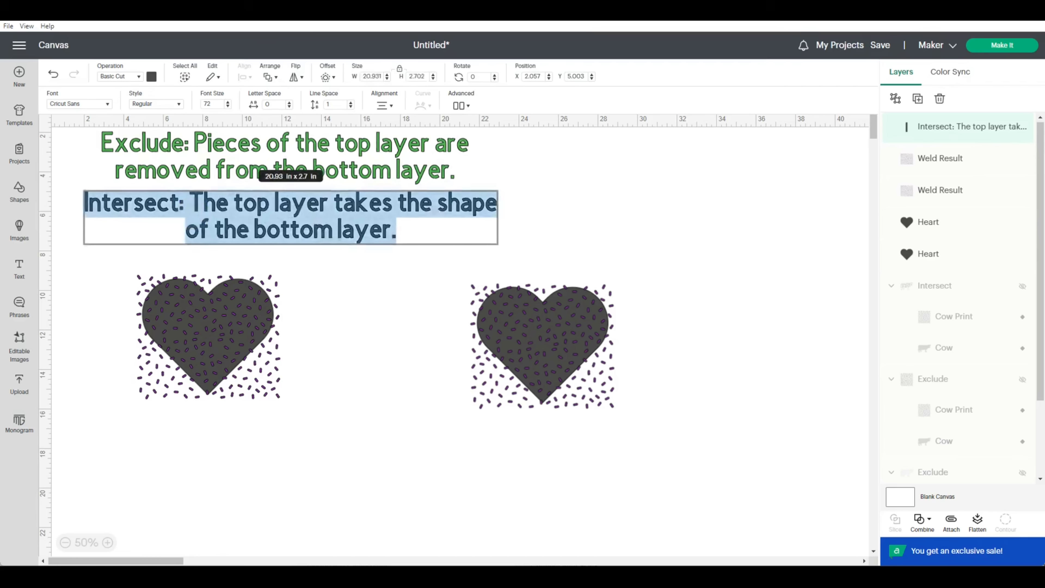
{"action": "left_click", "coordinate": [152, 76]}
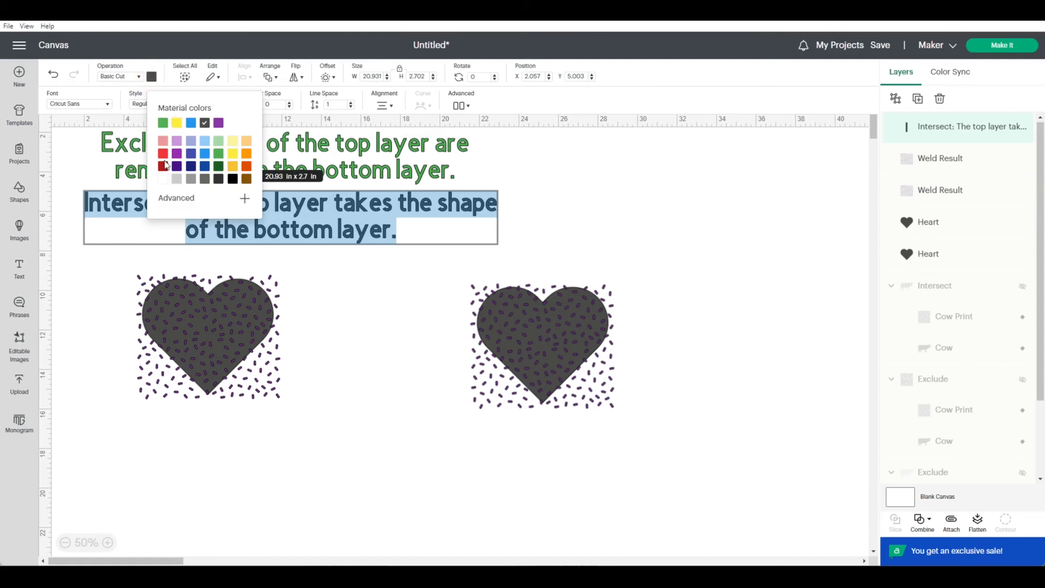